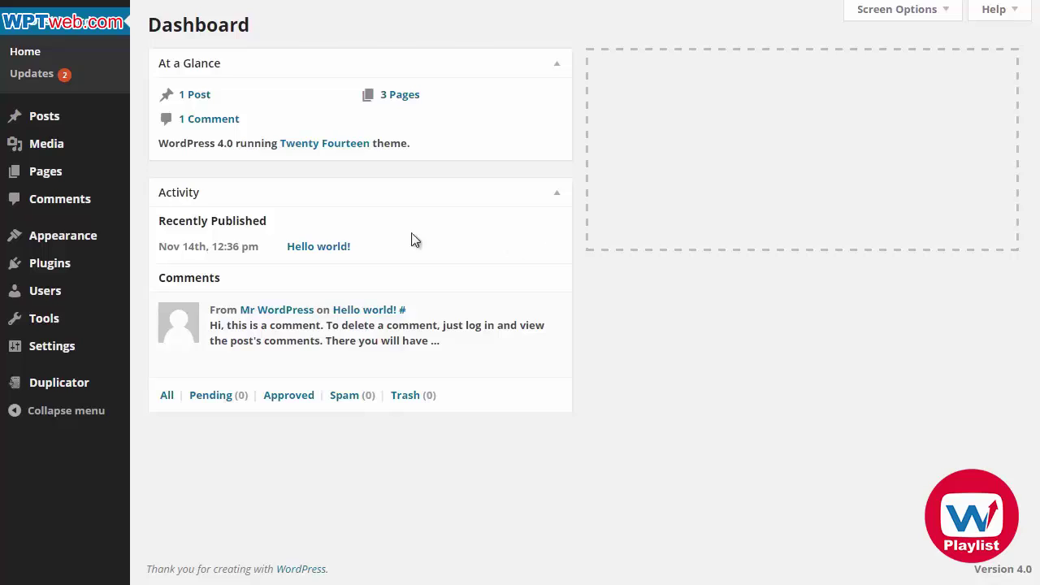
Search the Add Plugins directory for 'Yoast SEO'.
mouse_move(70, 263)
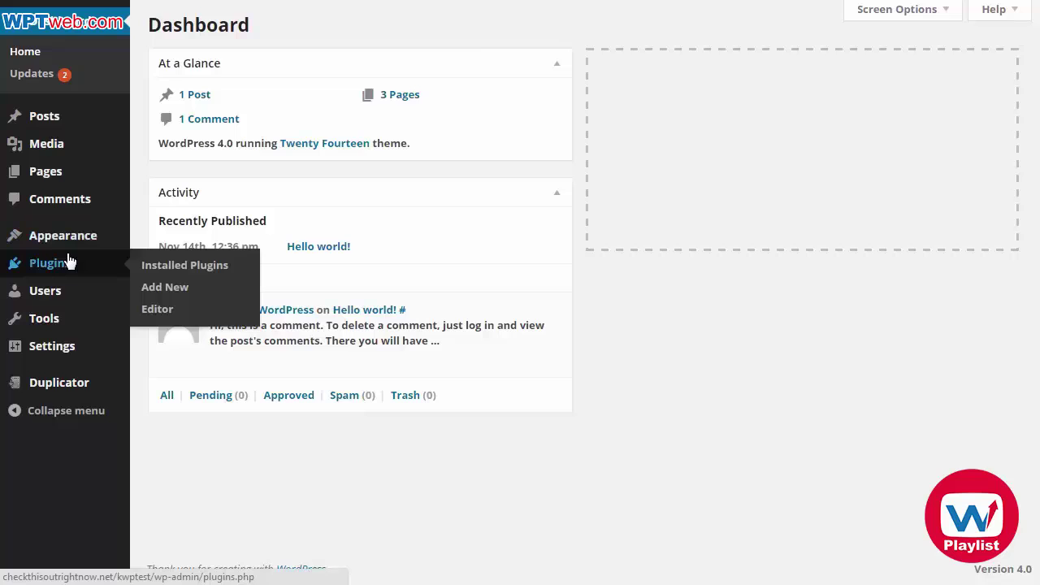
click(203, 286)
click(895, 79)
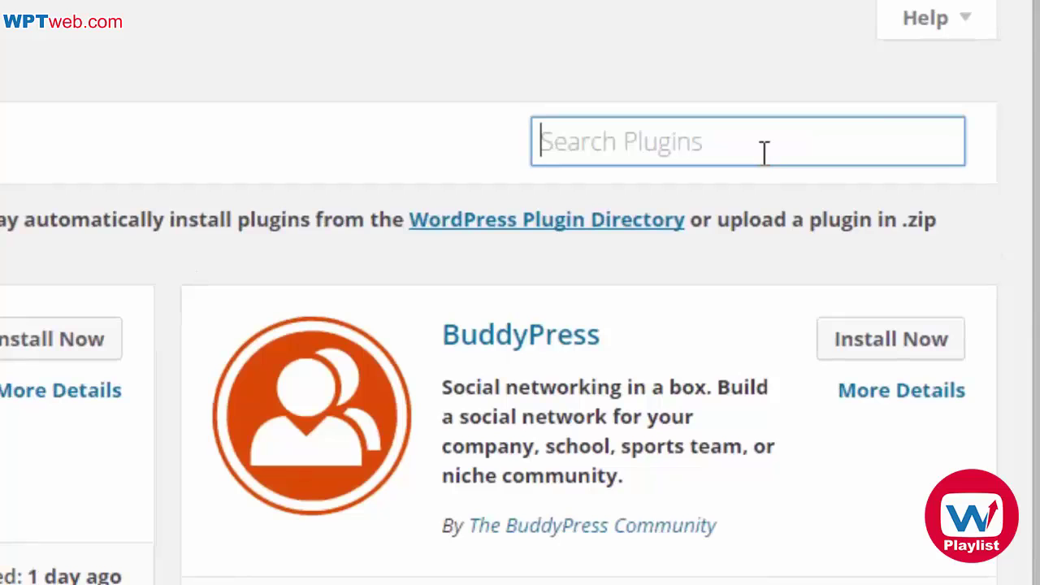
text(Yoast )
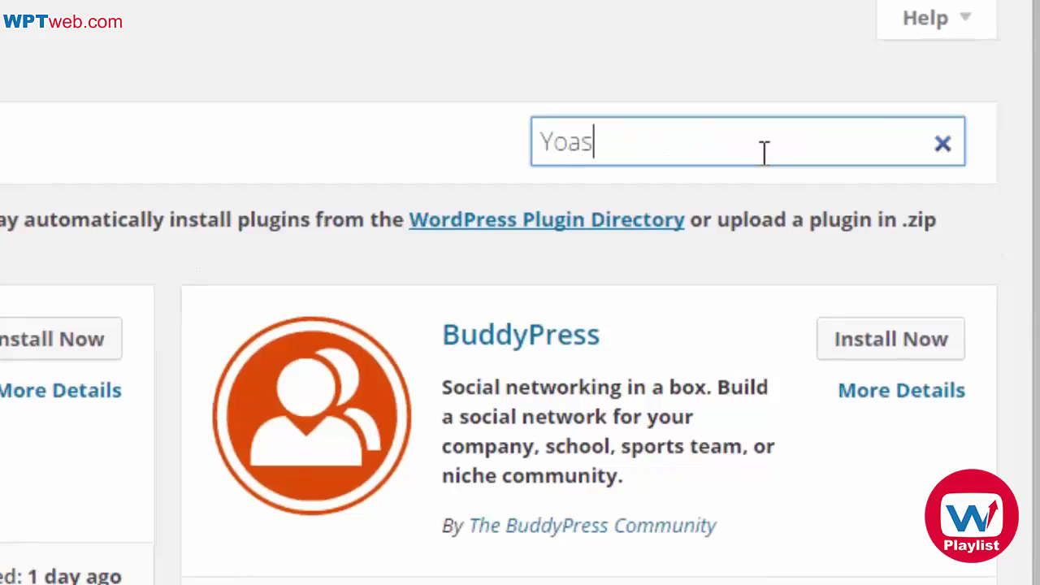
text(SEO)
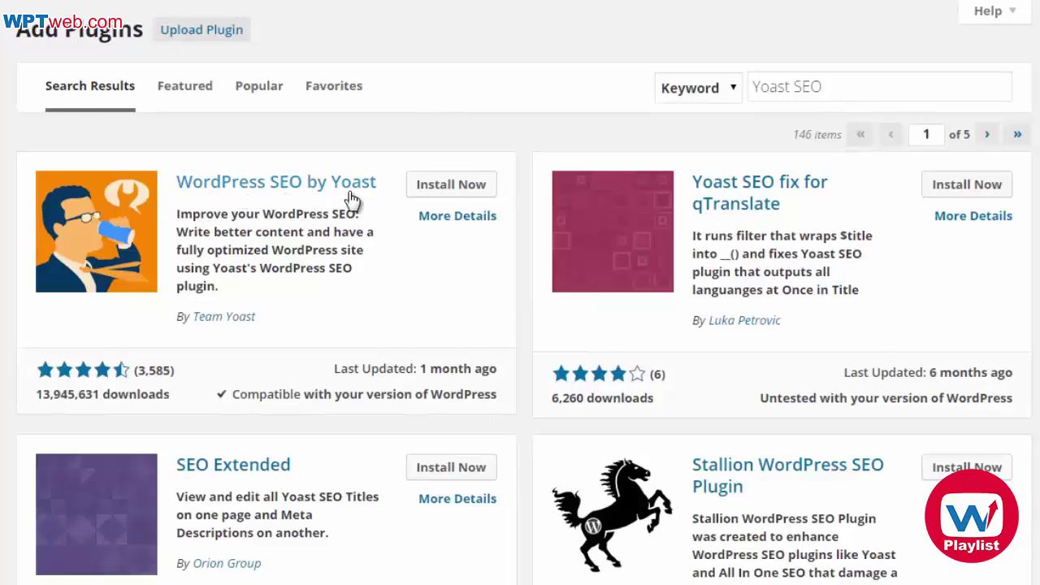
Install and activate WordPress SEO by Yoast 1.6.3, choosing Do not allow tracking.
click(478, 194)
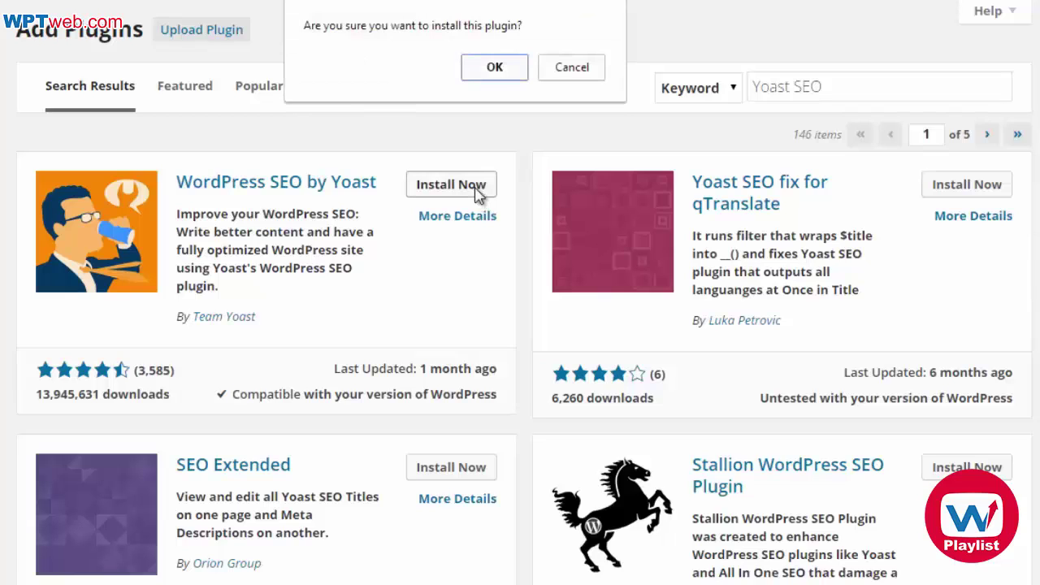
click(499, 68)
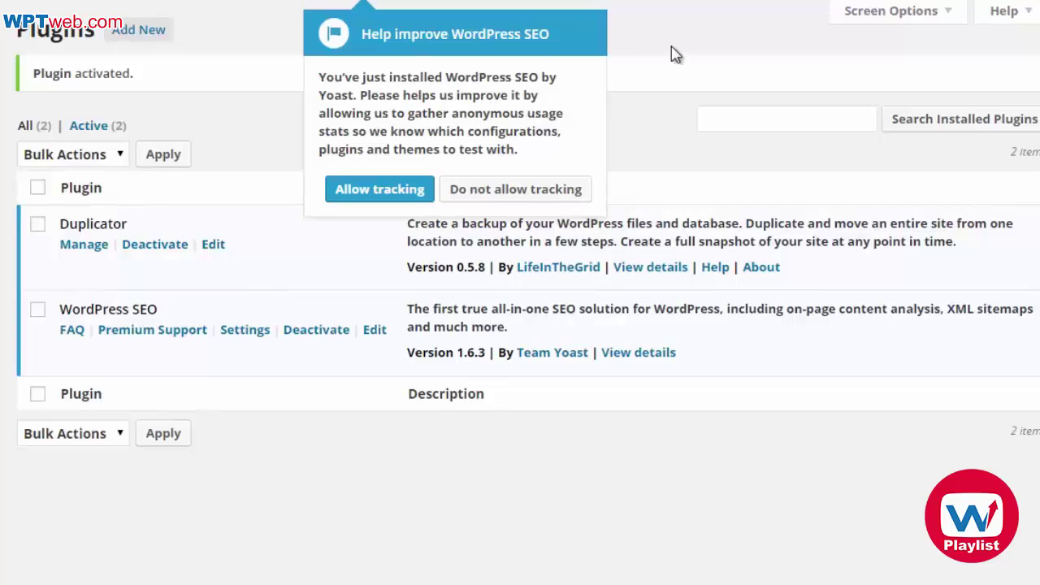
click(564, 190)
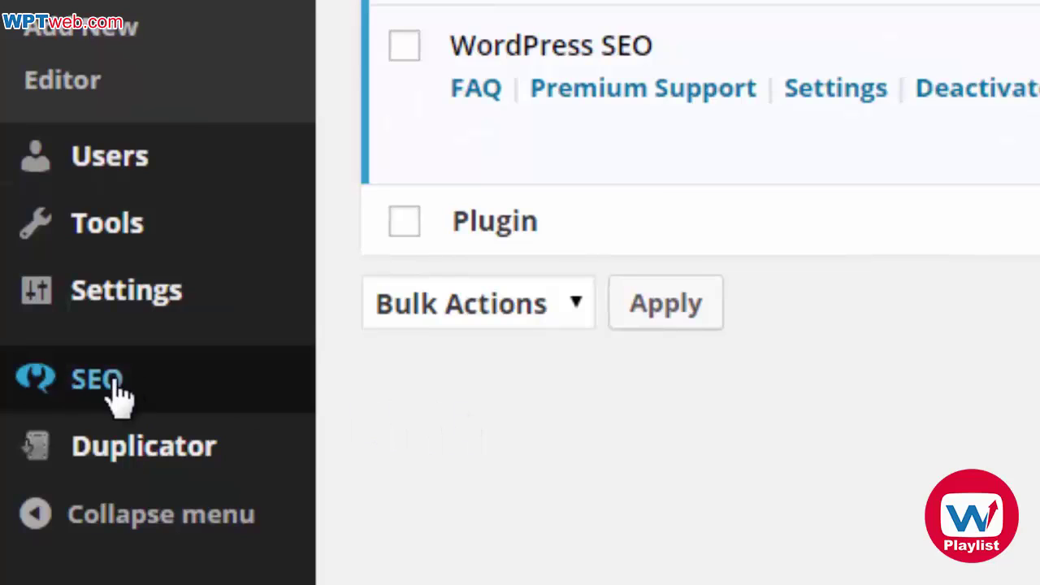
Open the SEO Dashboard and advance the Yoast tour with Next.
mouse_move(168, 390)
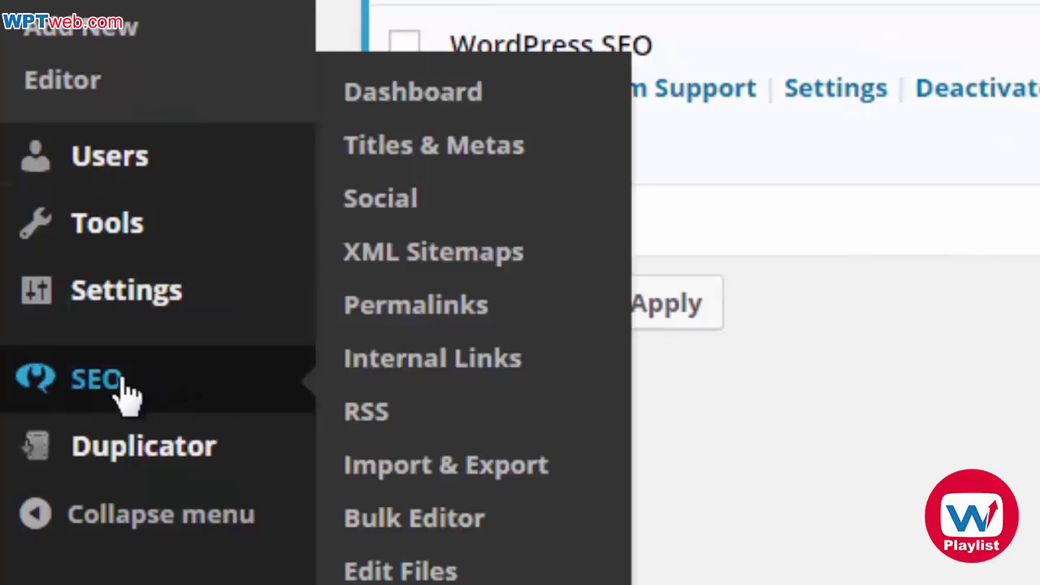
click(446, 93)
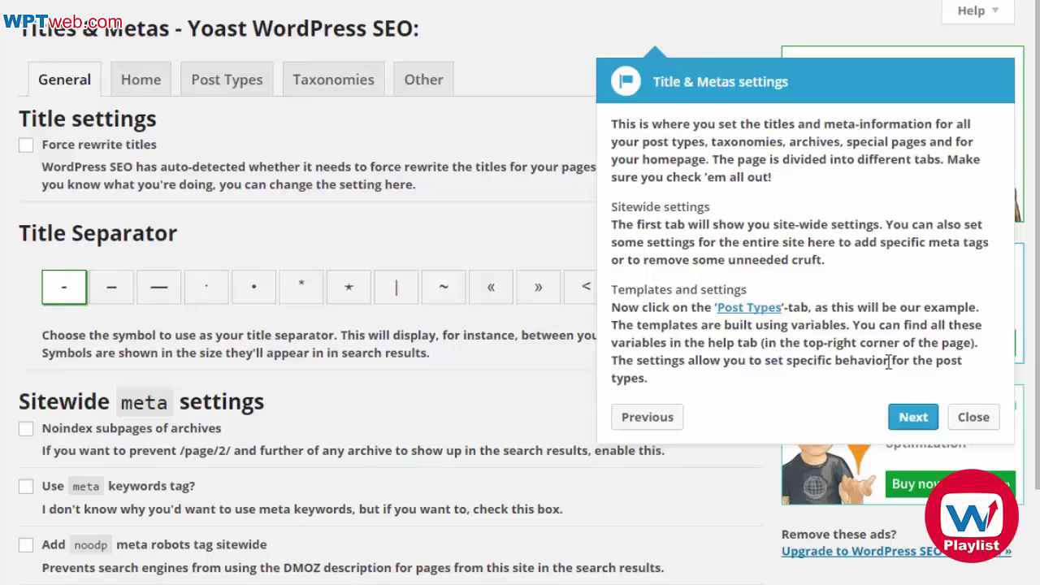
click(912, 418)
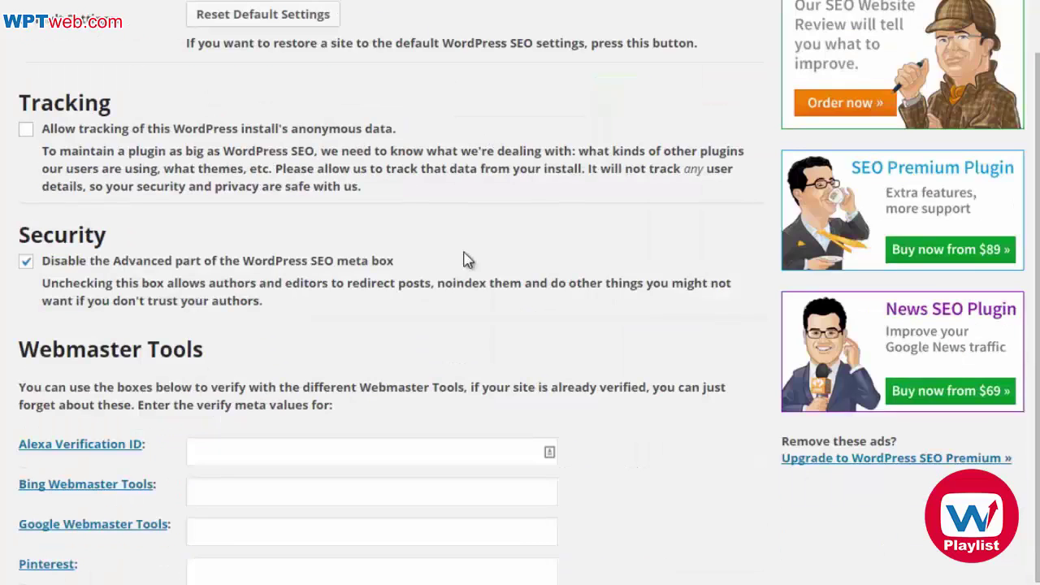
scroll(460, 277, up, 1)
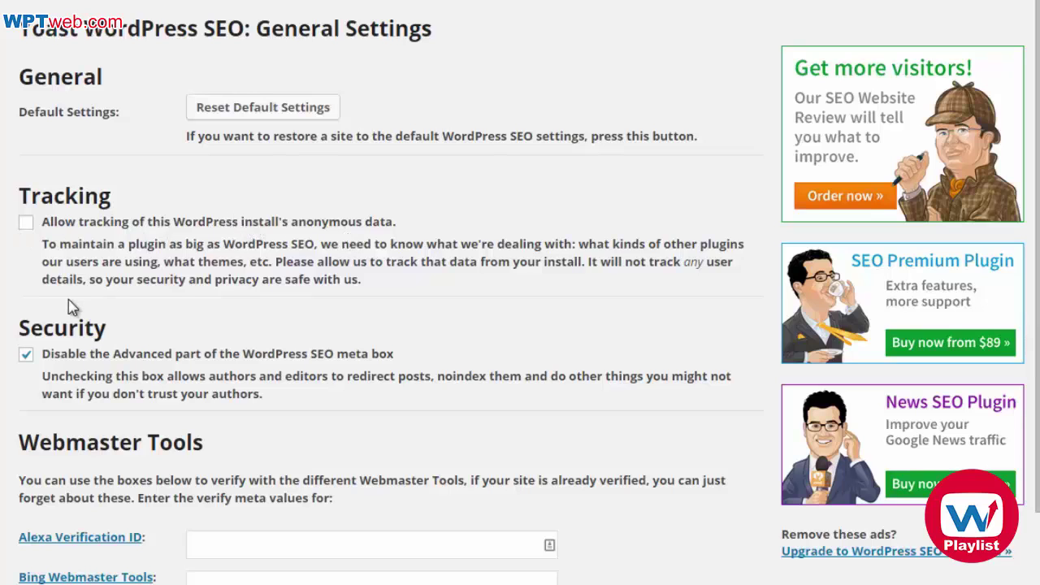
scroll(97, 276, down, 5)
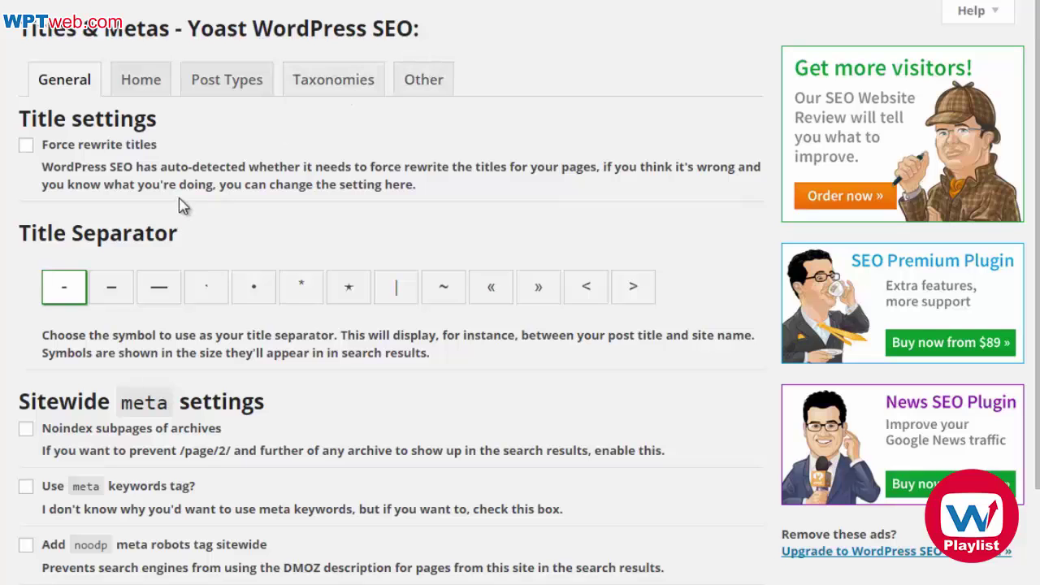
Review the homepage title and meta description templates on the Home tab.
scroll(130, 436, down, 3)
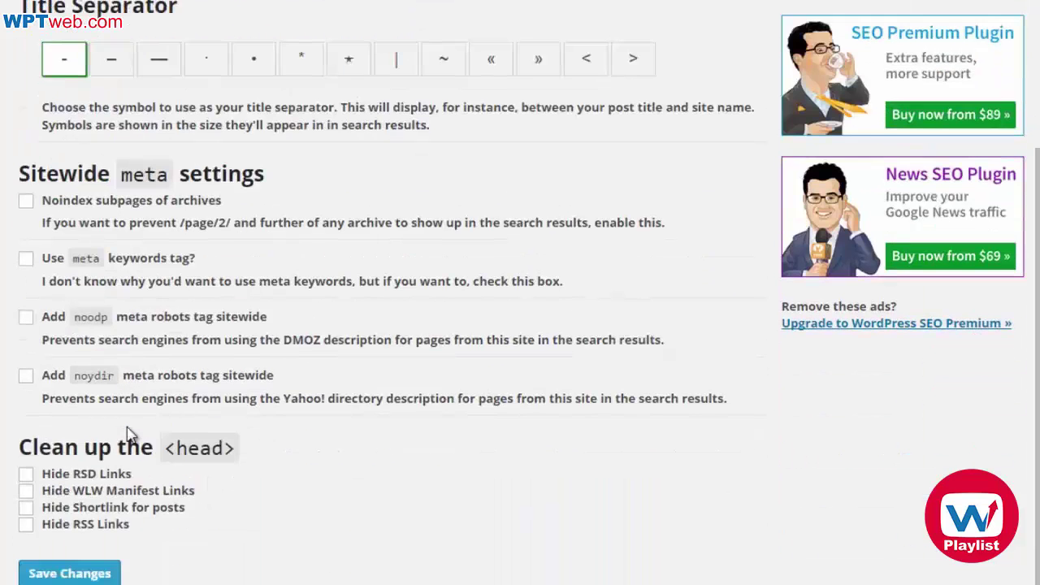
scroll(130, 436, up, 3)
click(141, 80)
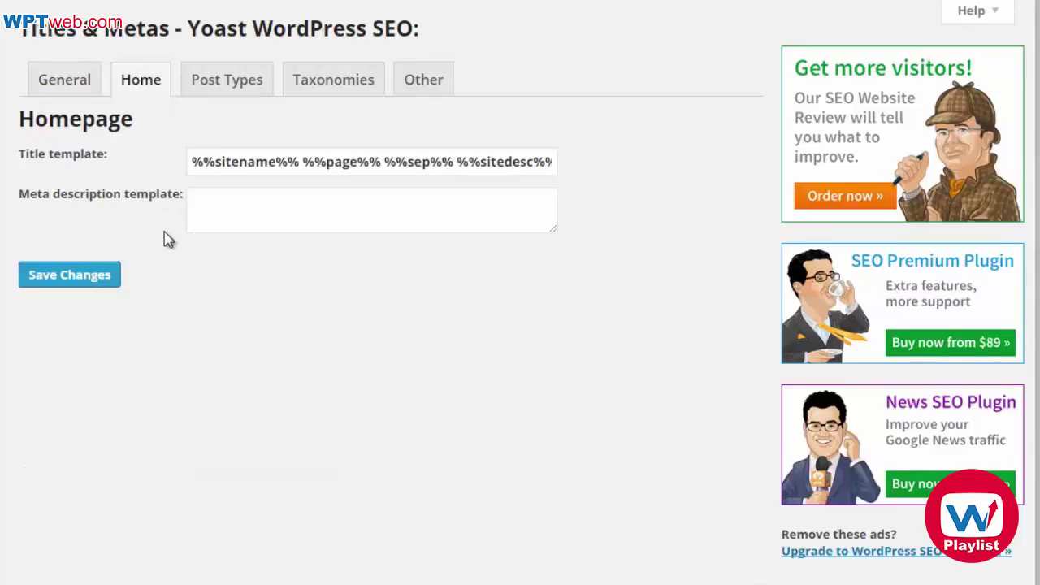
click(204, 191)
Review the Posts and Pages templates, %%title%% %%page%% %%sep%% %%sitename%% with empty descriptions.
click(212, 82)
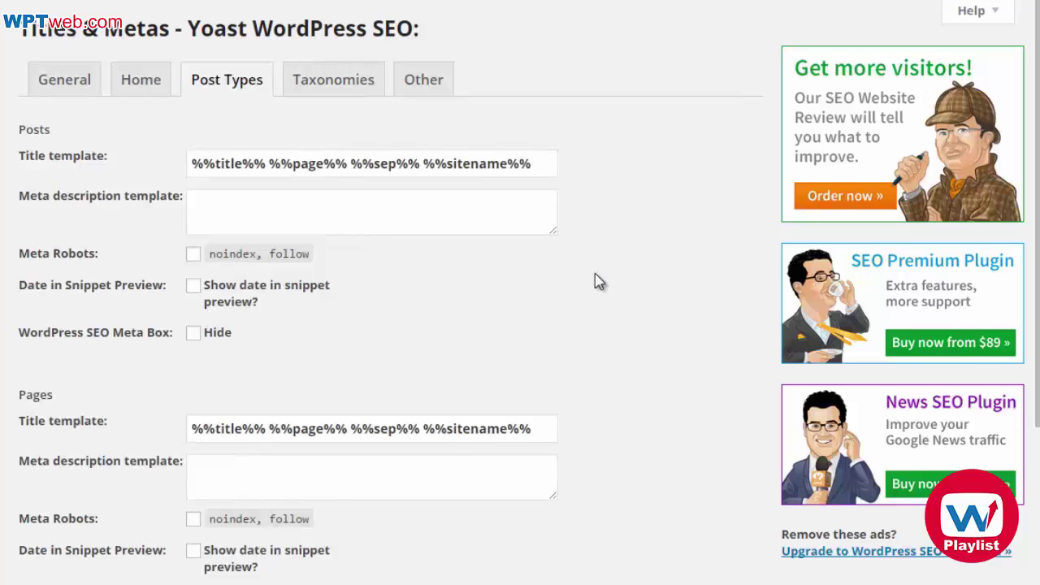
scroll(87, 376, down, 3)
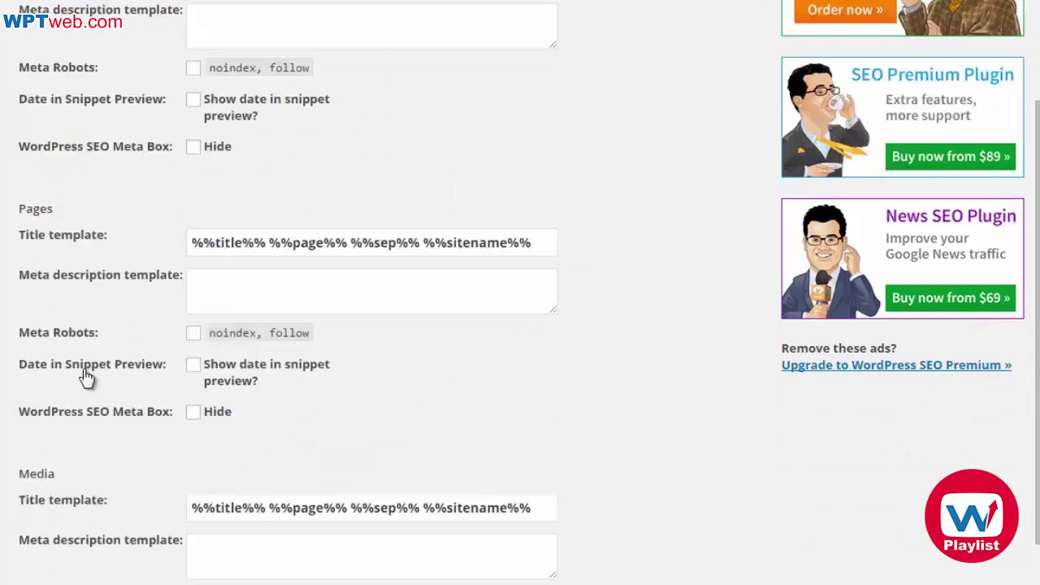
scroll(87, 375, down, 3)
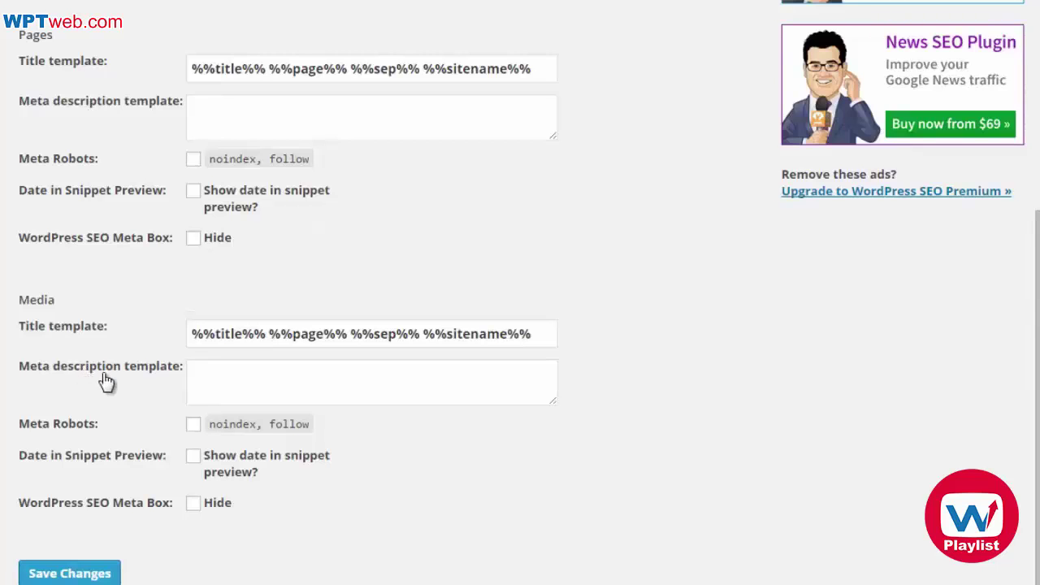
scroll(207, 364, up, 3)
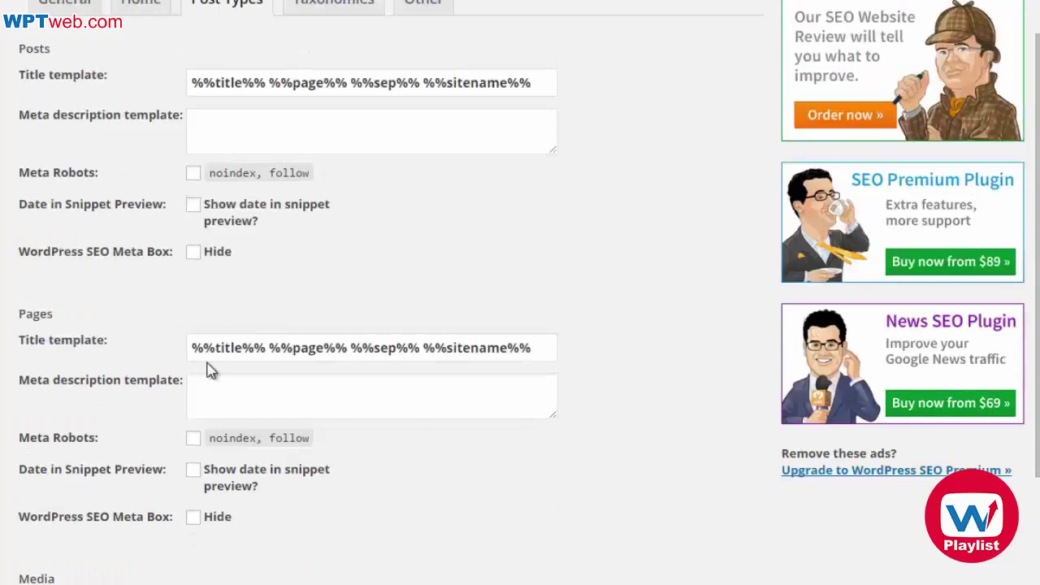
scroll(209, 369, up, 1)
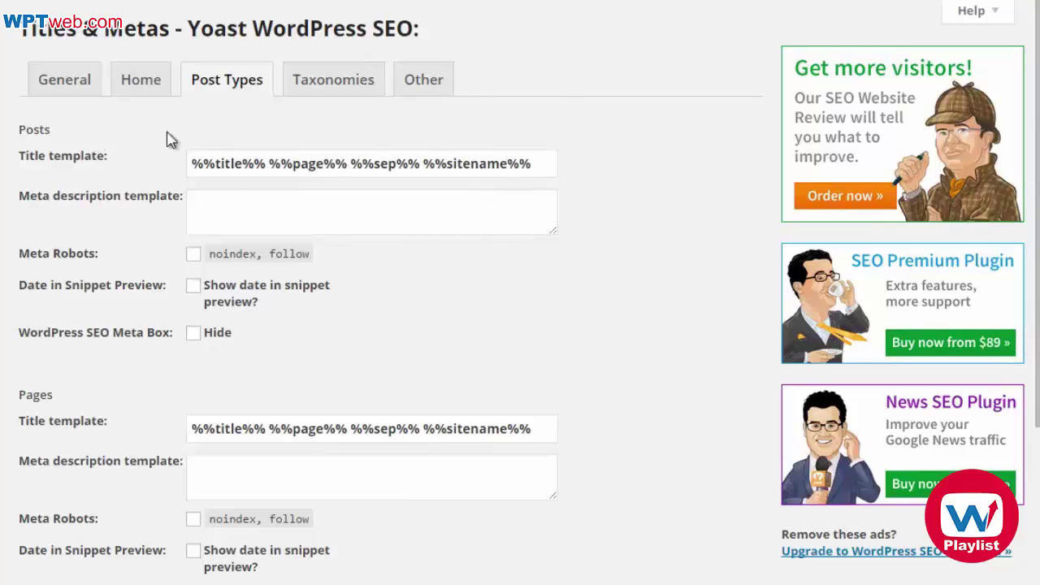
drag(193, 163, 541, 153)
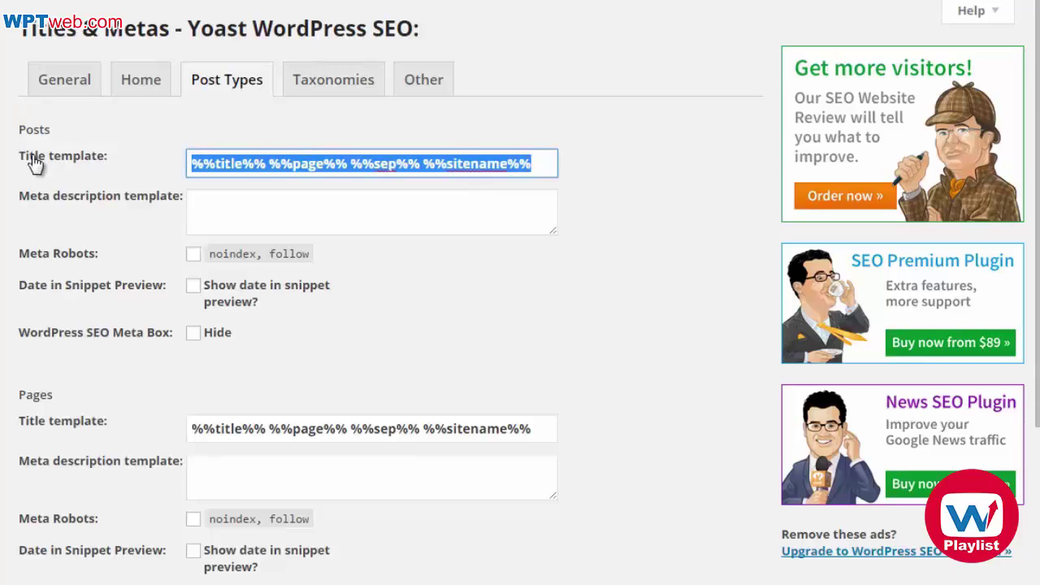
click(211, 197)
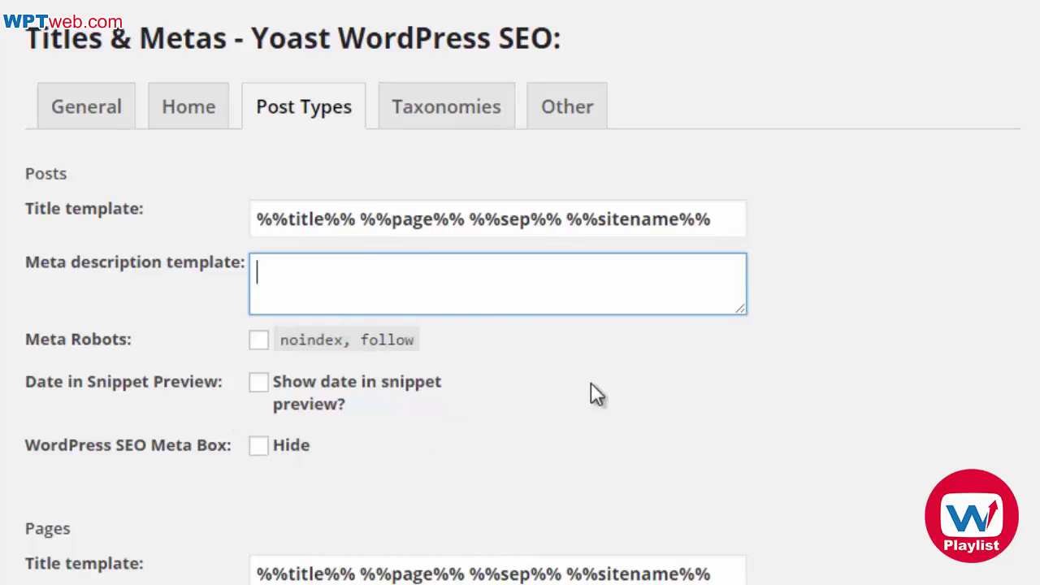
scroll(591, 386, down, 3)
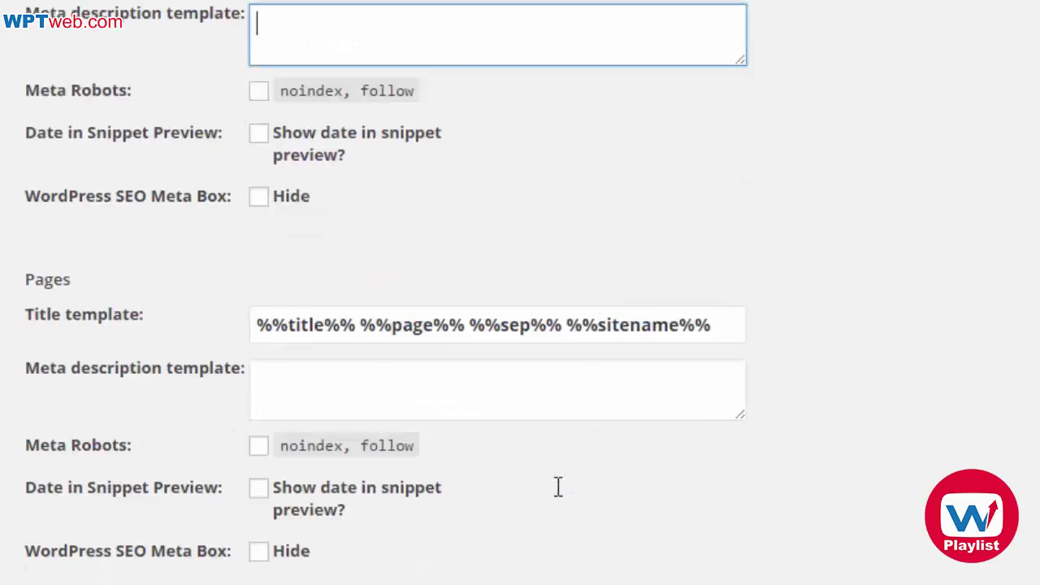
scroll(559, 487, down, 3)
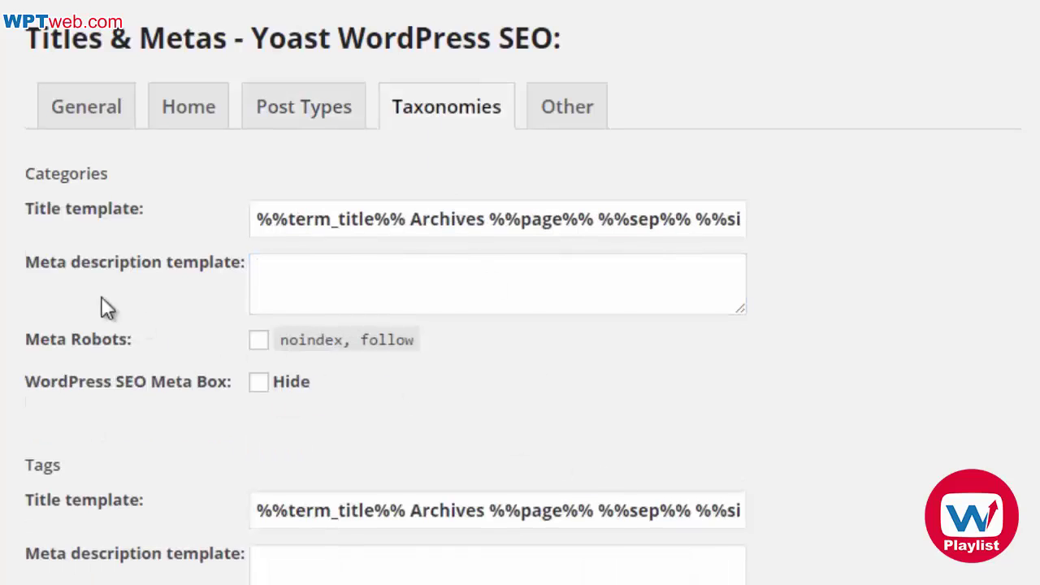
Review the taxonomy templates and Other tab's Author and Date Archives, dates set noindex, follow.
click(297, 122)
scroll(166, 378, down, 3)
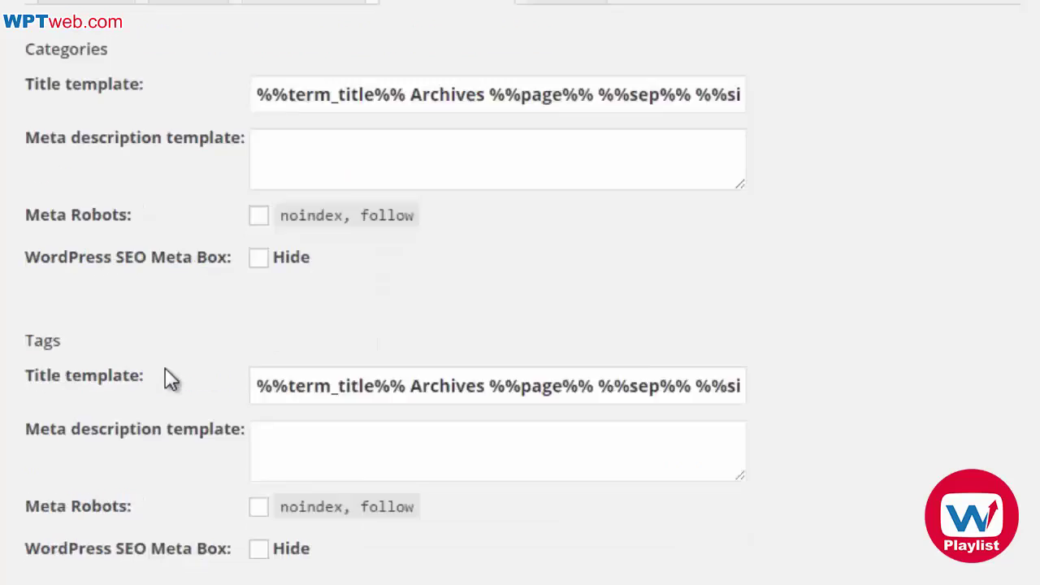
scroll(166, 380, down, 1)
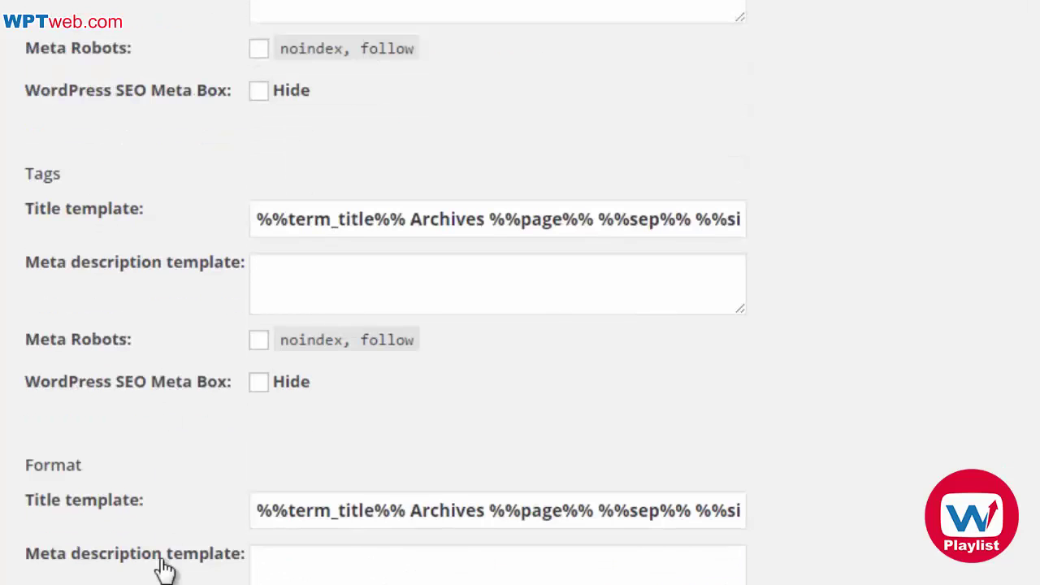
scroll(163, 569, up, 3)
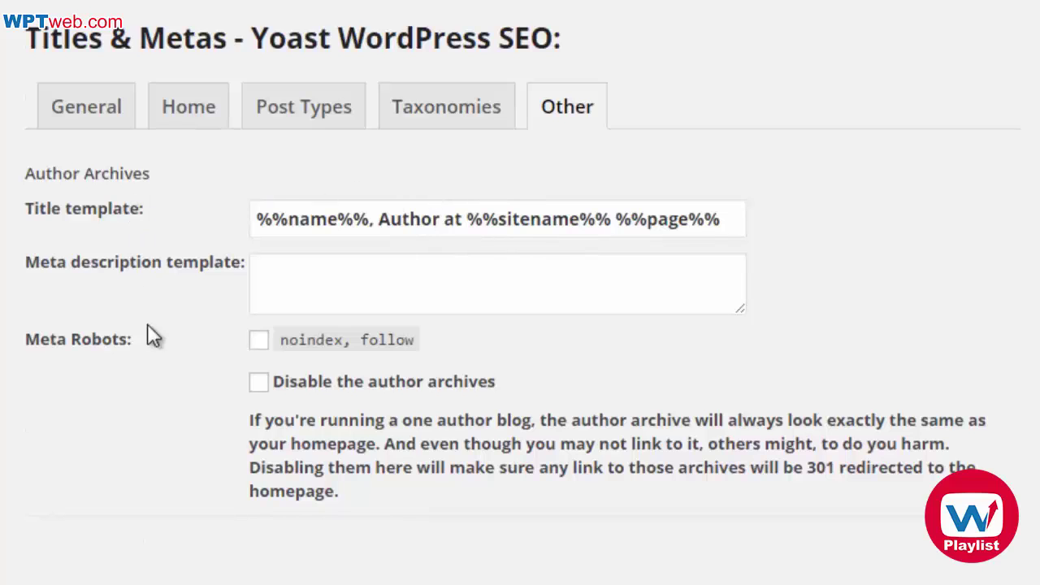
scroll(203, 374, down, 3)
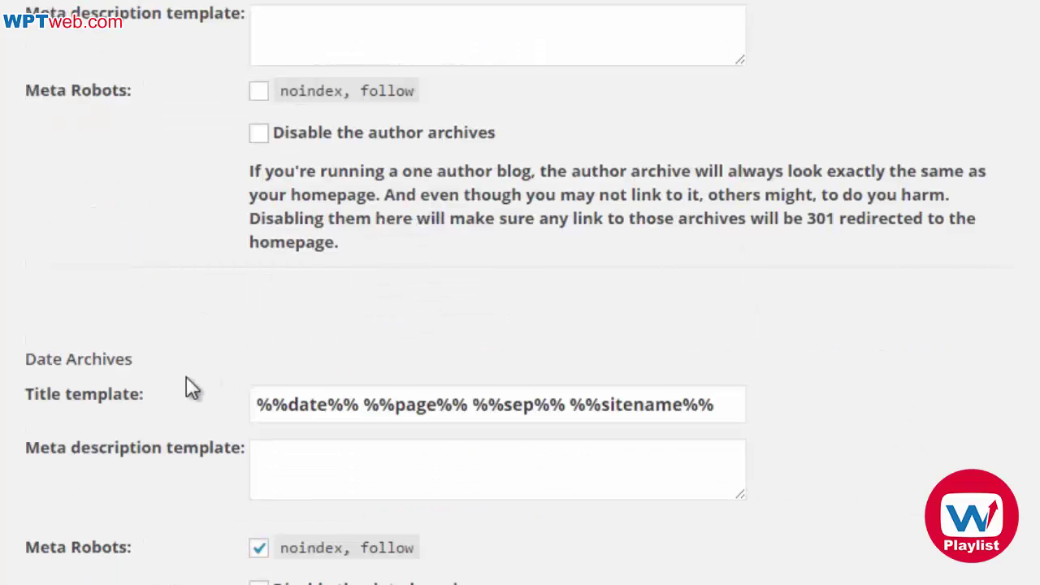
scroll(186, 387, down, 4)
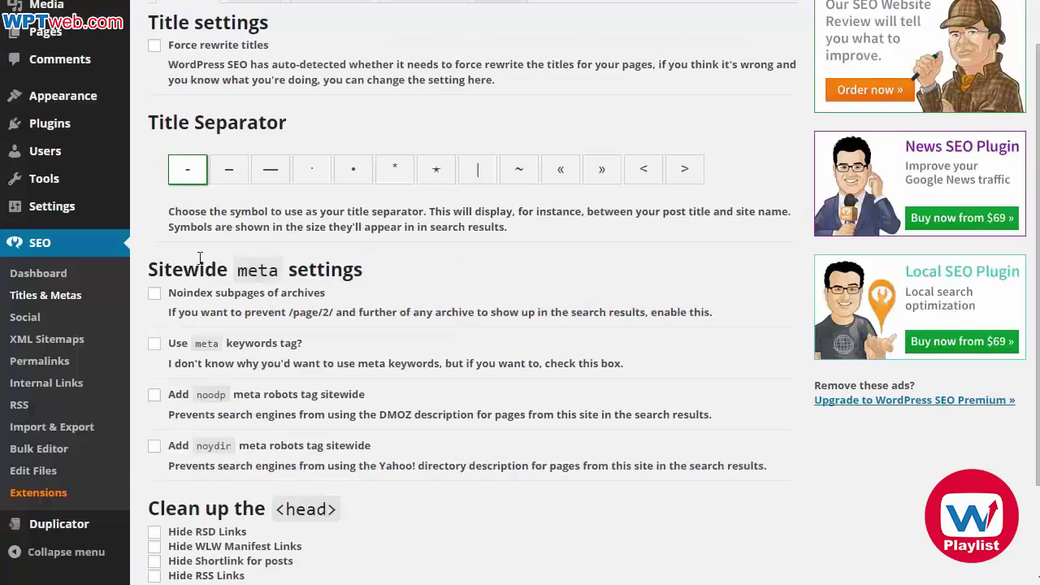
Go through the Facebook Page URL and frontpage Image URL, Title and Description fields.
click(35, 322)
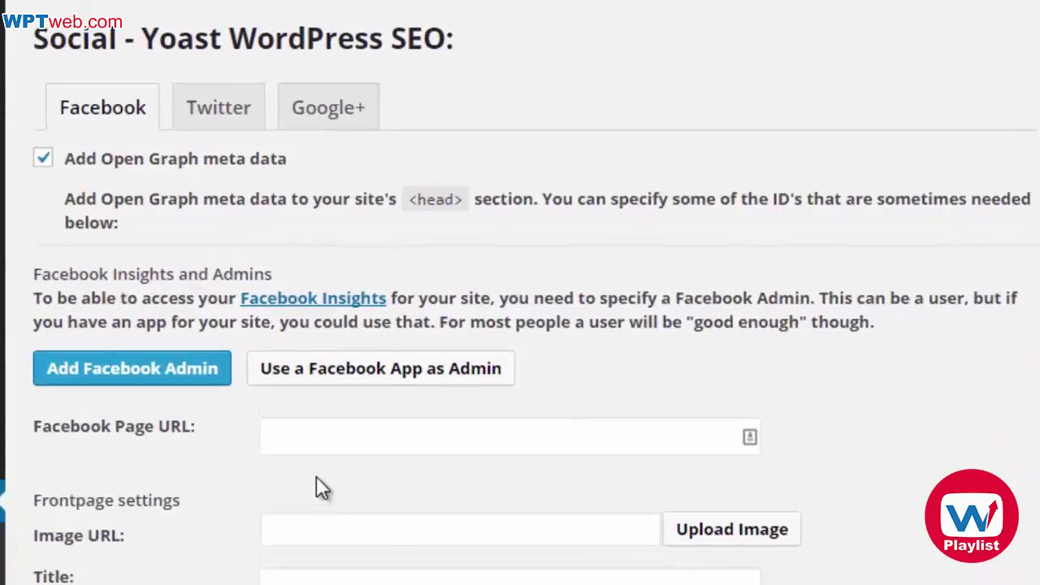
click(323, 439)
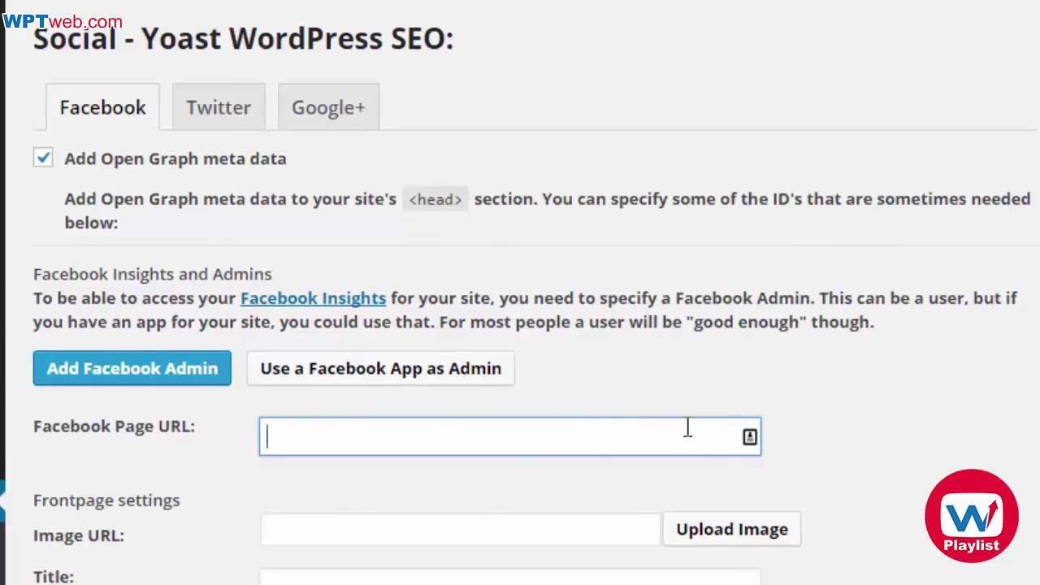
click(388, 540)
click(373, 577)
key(Tab)
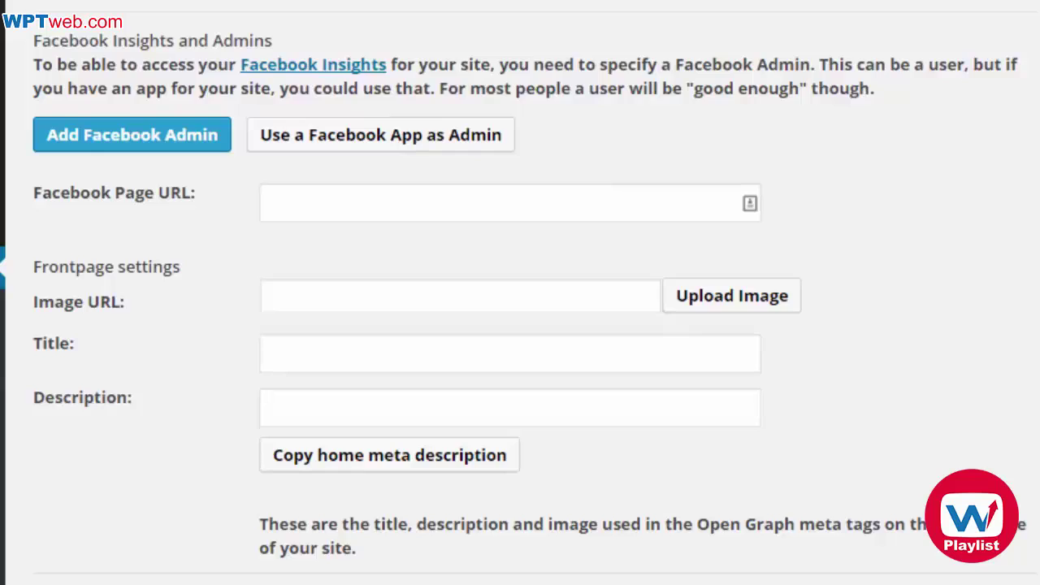
scroll(405, 418, up, 3)
Check the Twitter Site Username and Google+ Publisher Page fields, then view XML Sitemaps.
click(203, 106)
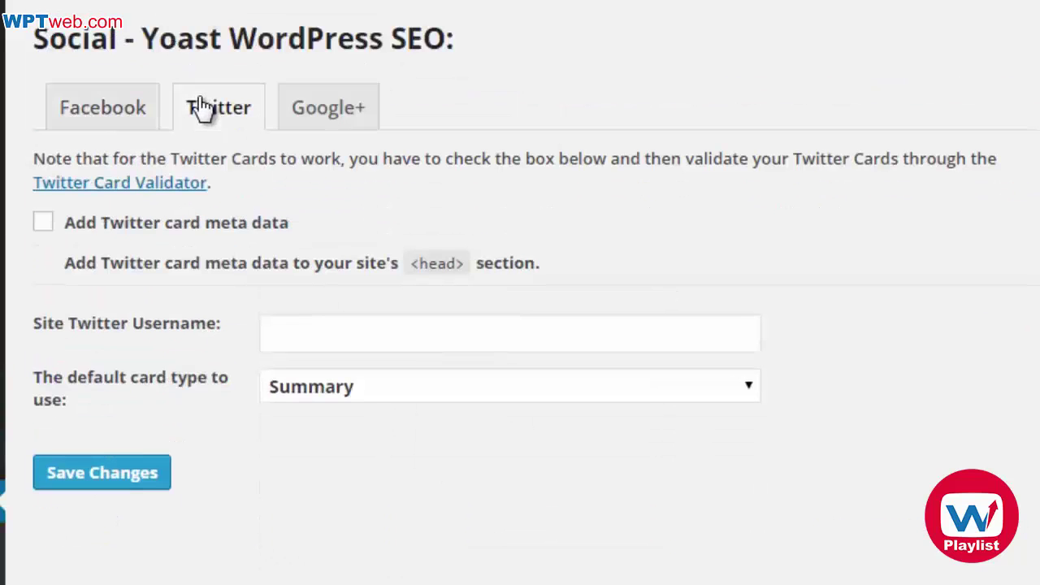
click(262, 329)
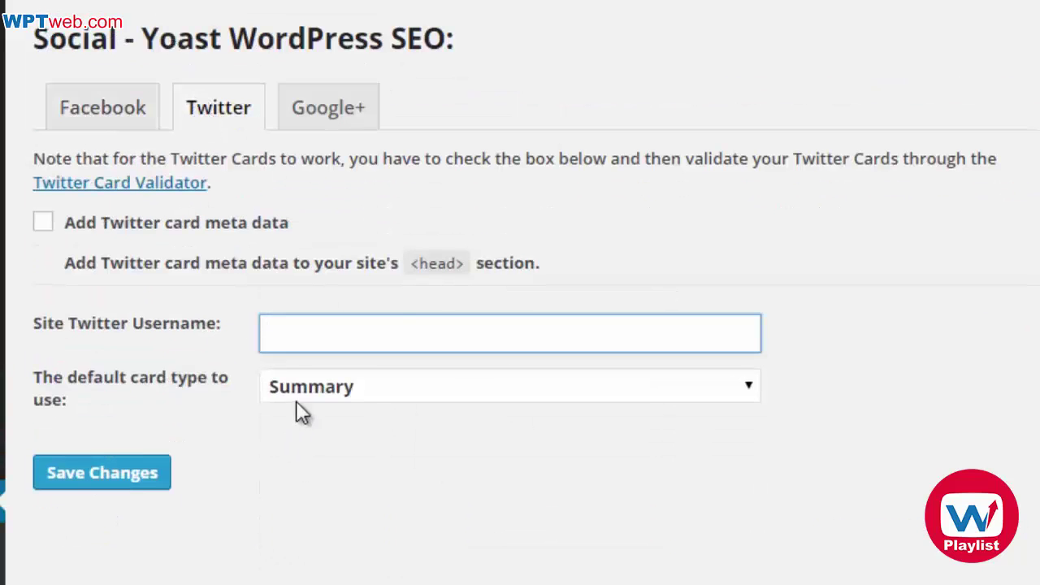
click(321, 109)
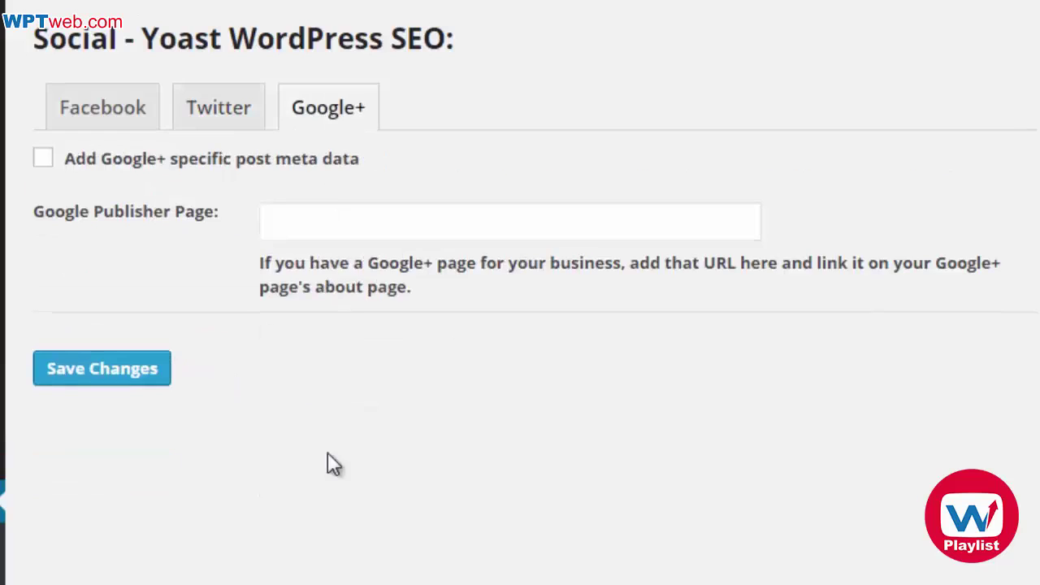
click(346, 206)
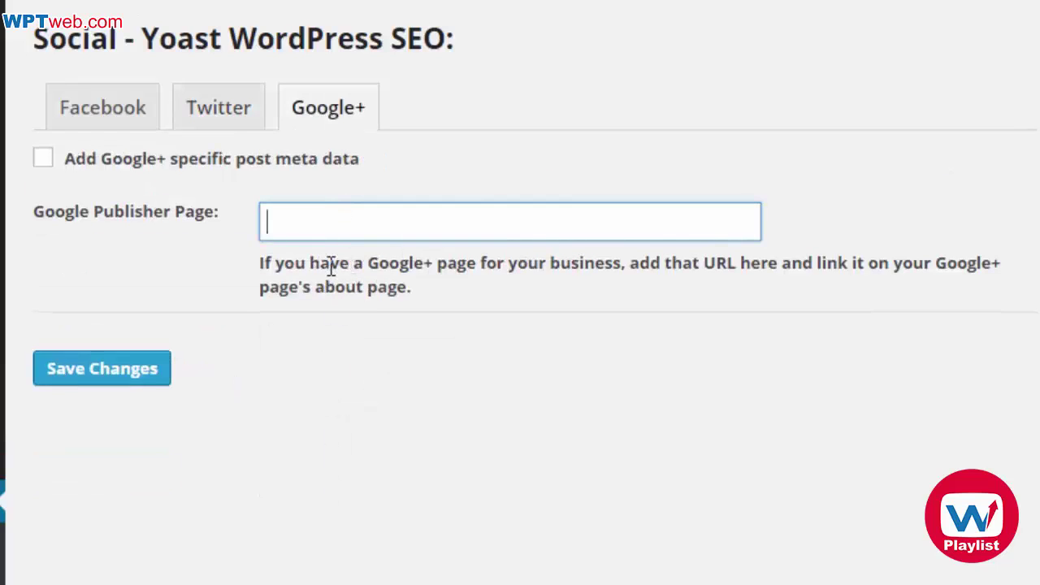
scroll(276, 406, down, 1)
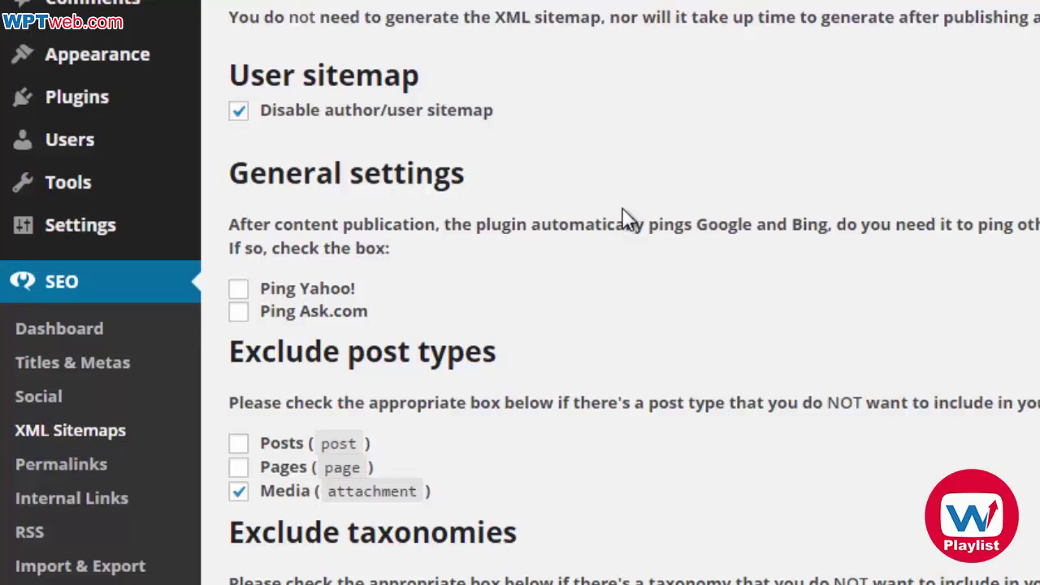
Browse the Permalinks, Internal Links, RSS and Import & Export settings pages.
click(78, 471)
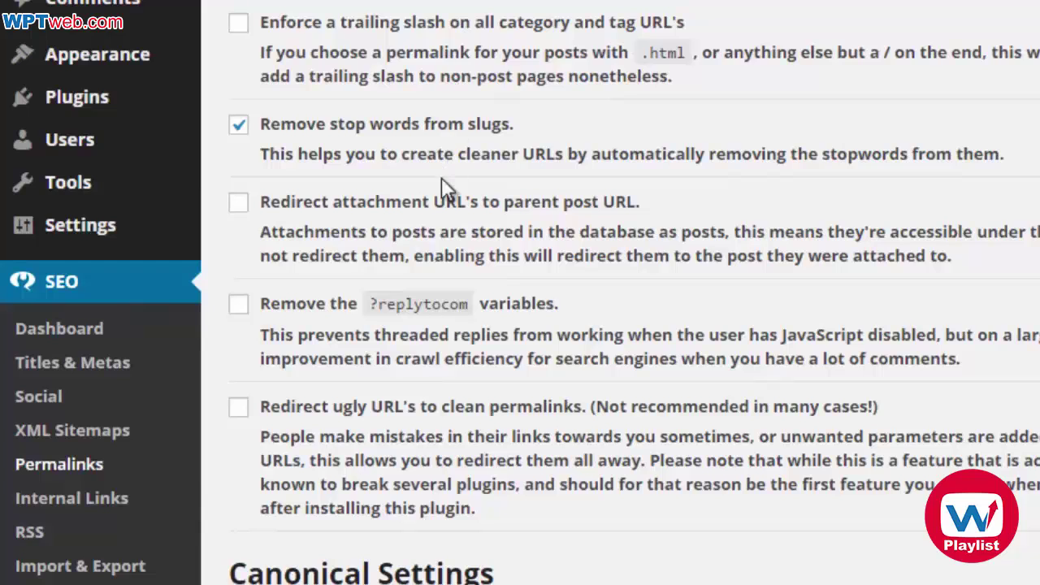
click(91, 498)
scroll(347, 340, down, 3)
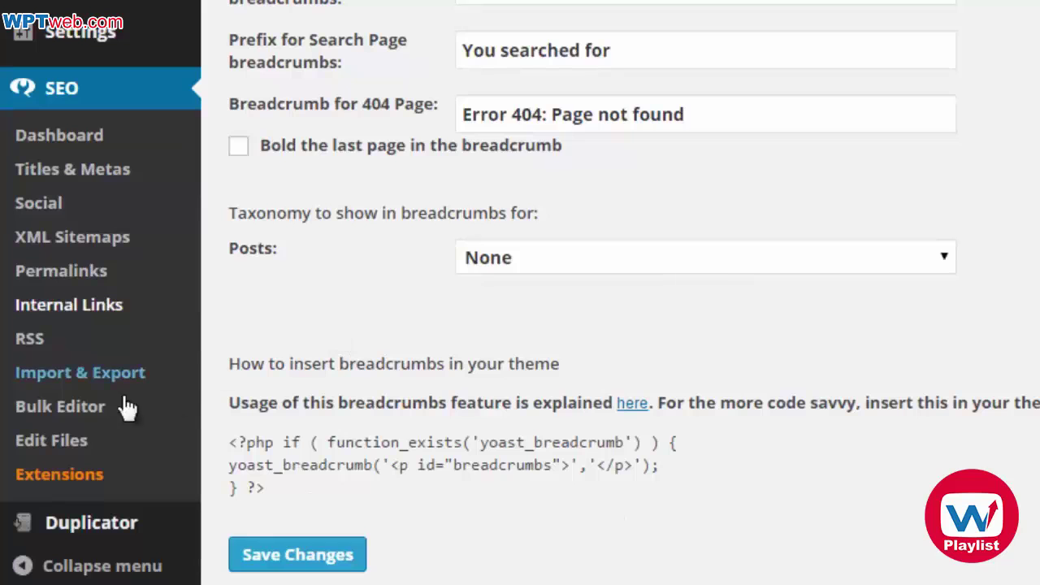
click(48, 355)
scroll(295, 335, down, 5)
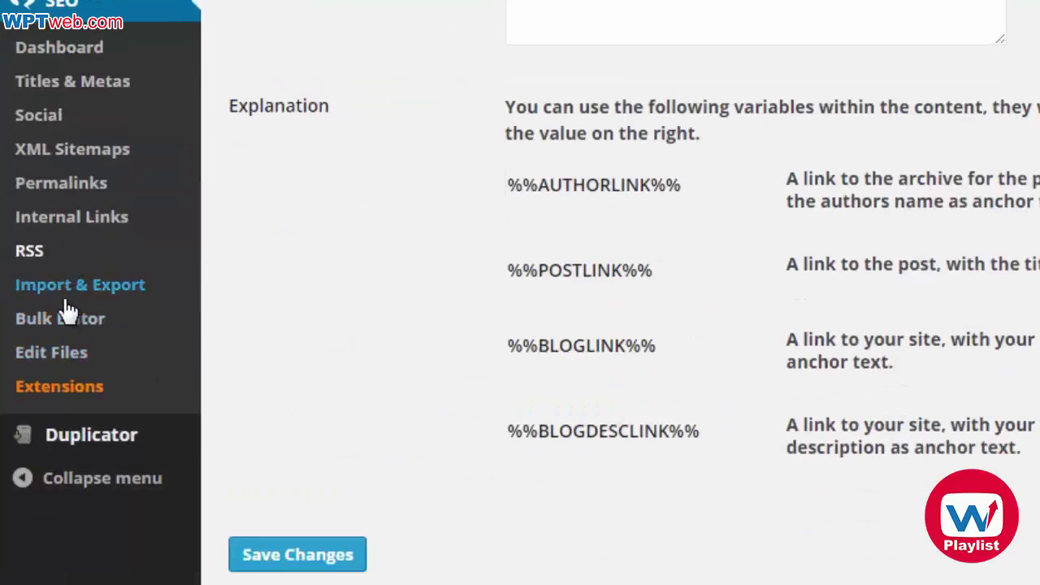
click(66, 294)
scroll(270, 263, down, 5)
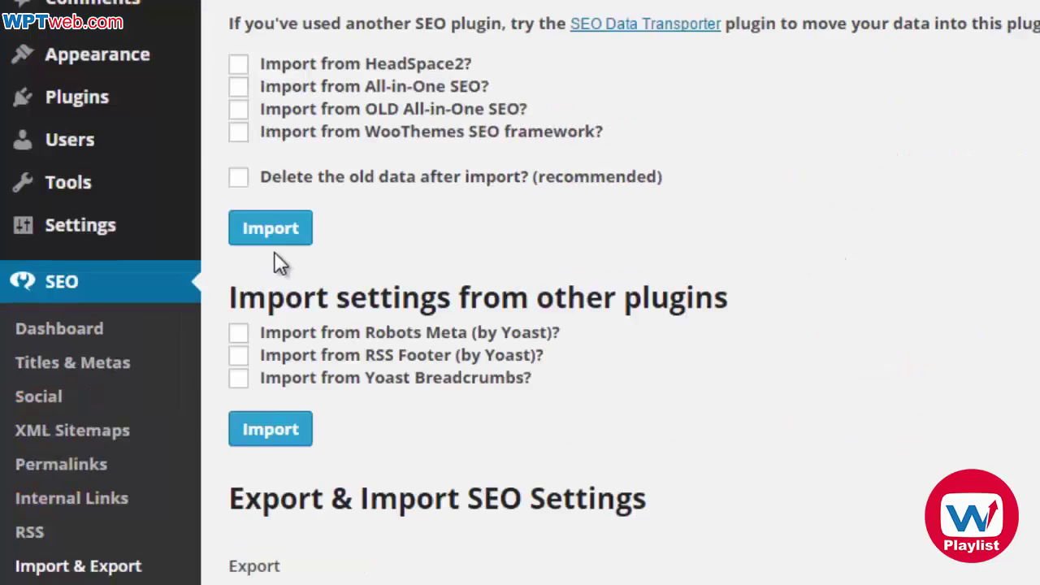
scroll(260, 276, down, 4)
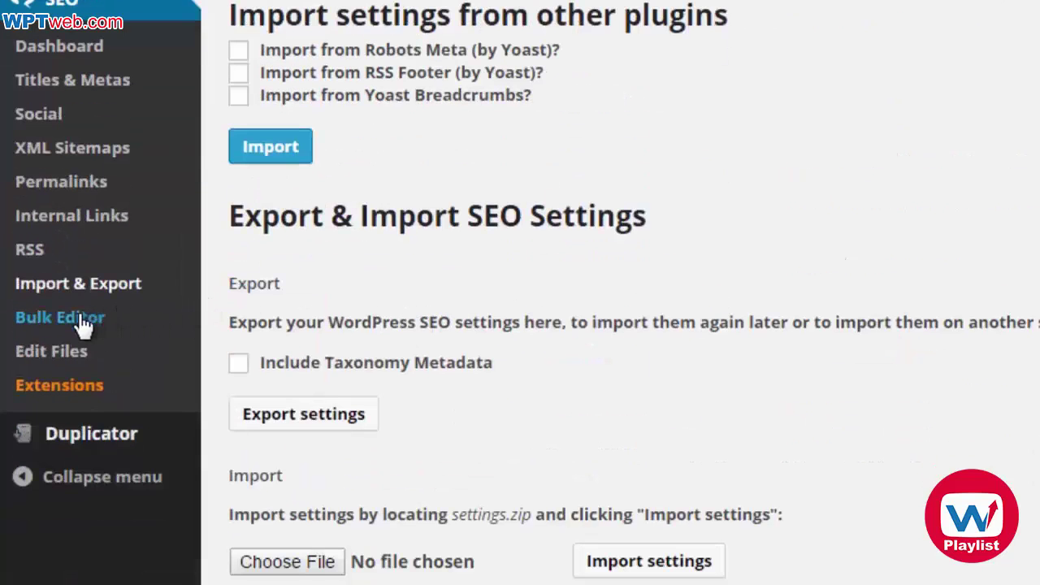